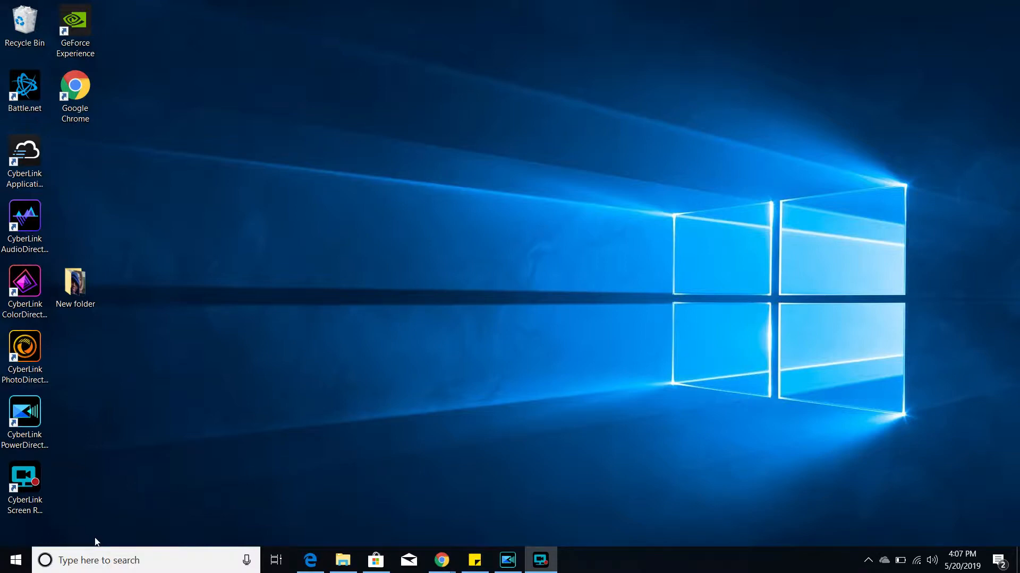
# Step: Play MAH00122 from the 100ANV01 folder in Movies & TV, see the green screen, and close the player
pyautogui.click(343, 560)
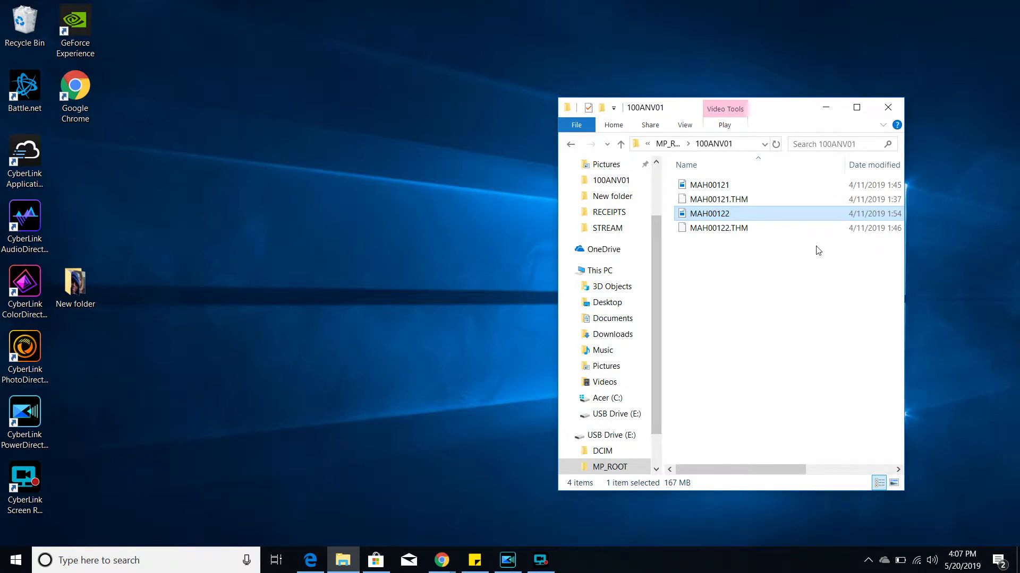
pyautogui.doubleClick(708, 213)
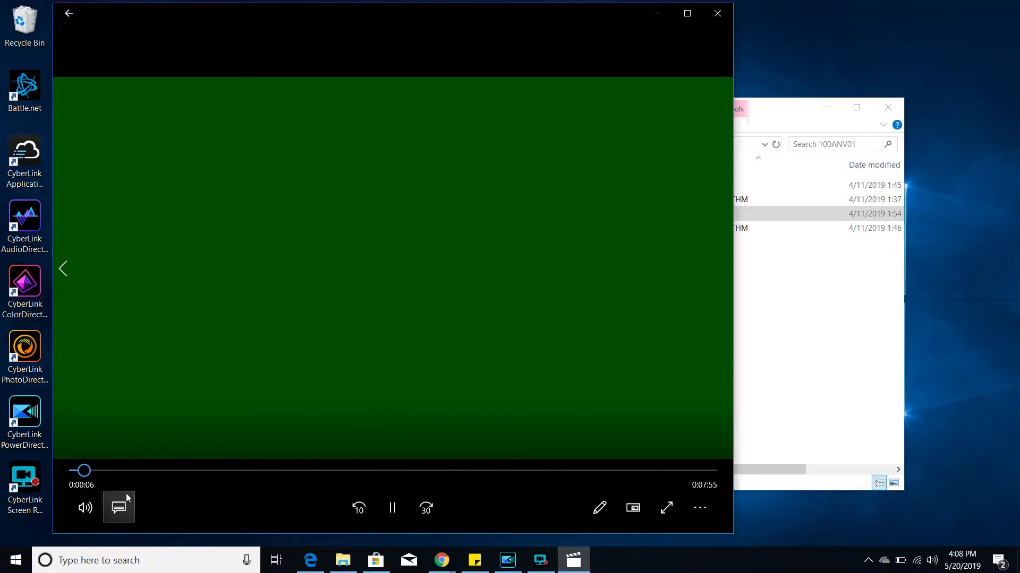
pyautogui.click(391, 511)
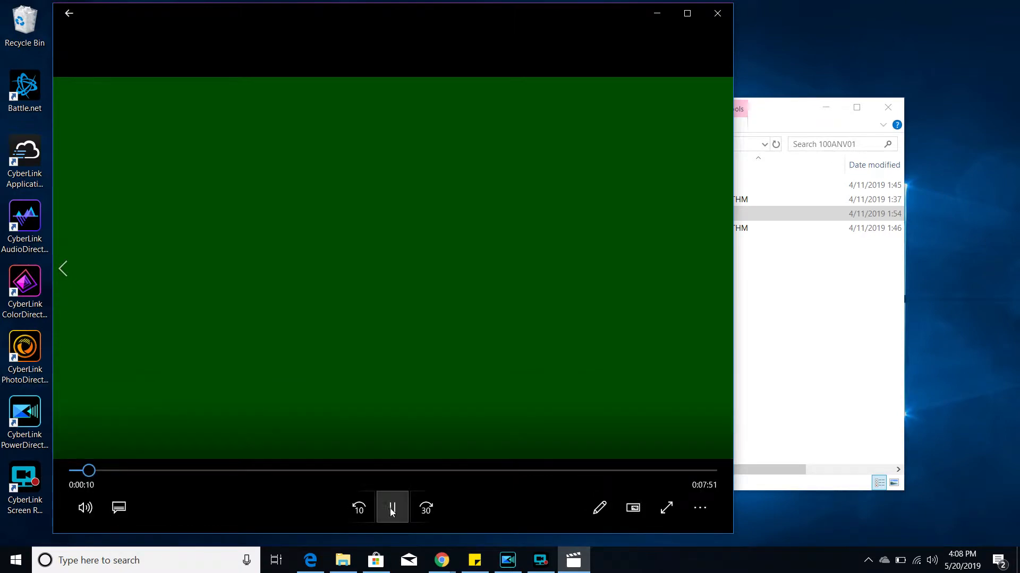
pyautogui.click(724, 12)
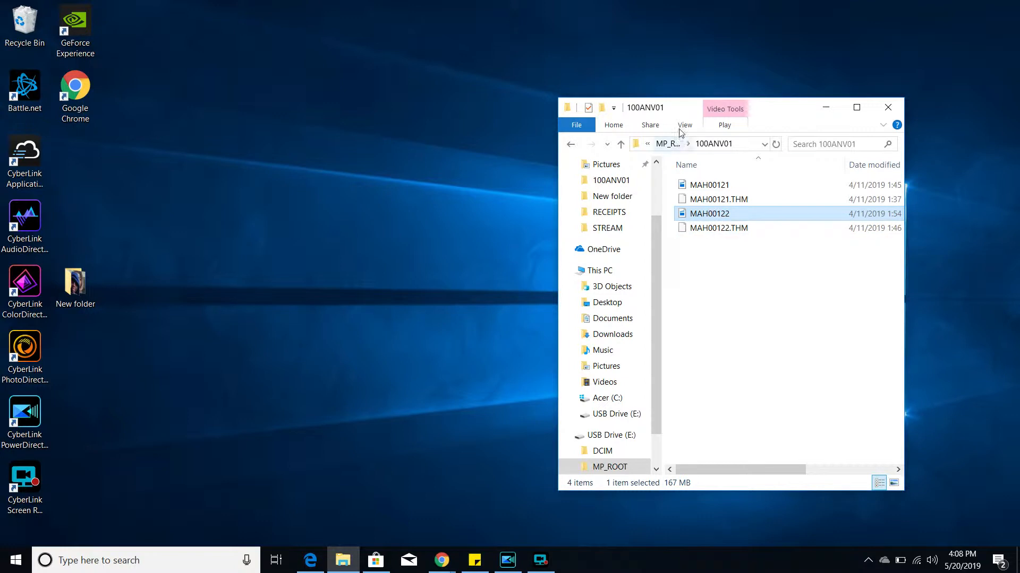
# Step: Play MAH00122 with Windows Media Player to confirm it shows real footage, then close it
pyautogui.moveTo(771, 115)
pyautogui.mouseDown()
pyautogui.moveTo(554, 102)
pyautogui.moveTo(459, 110)
pyautogui.mouseUp()
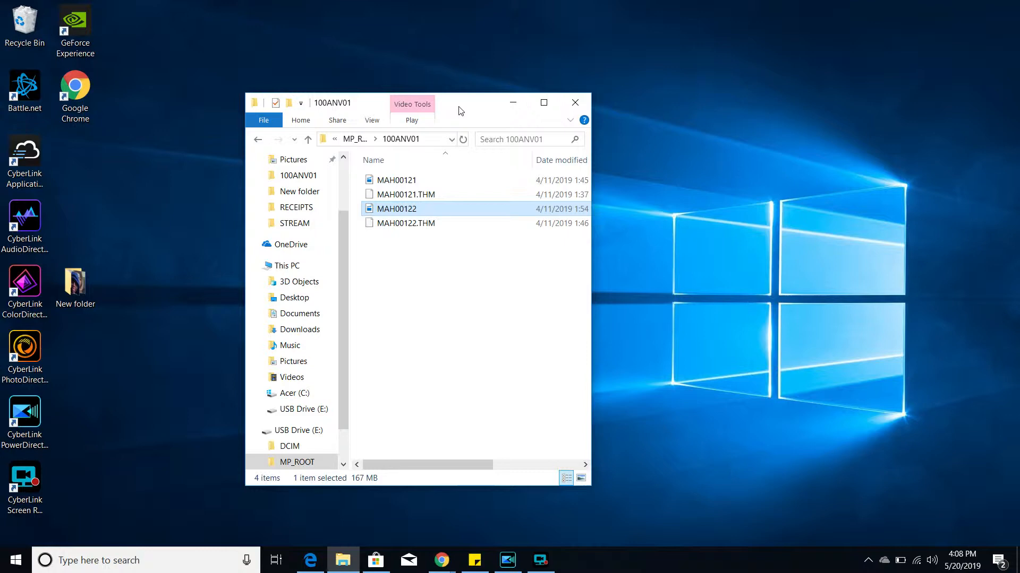
pyautogui.rightClick(401, 212)
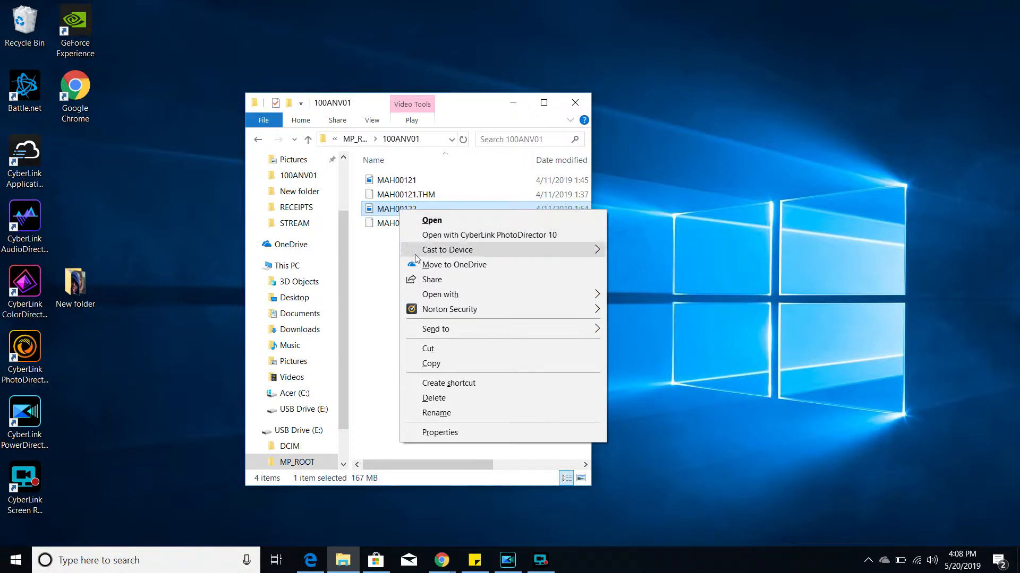
pyautogui.moveTo(440, 295)
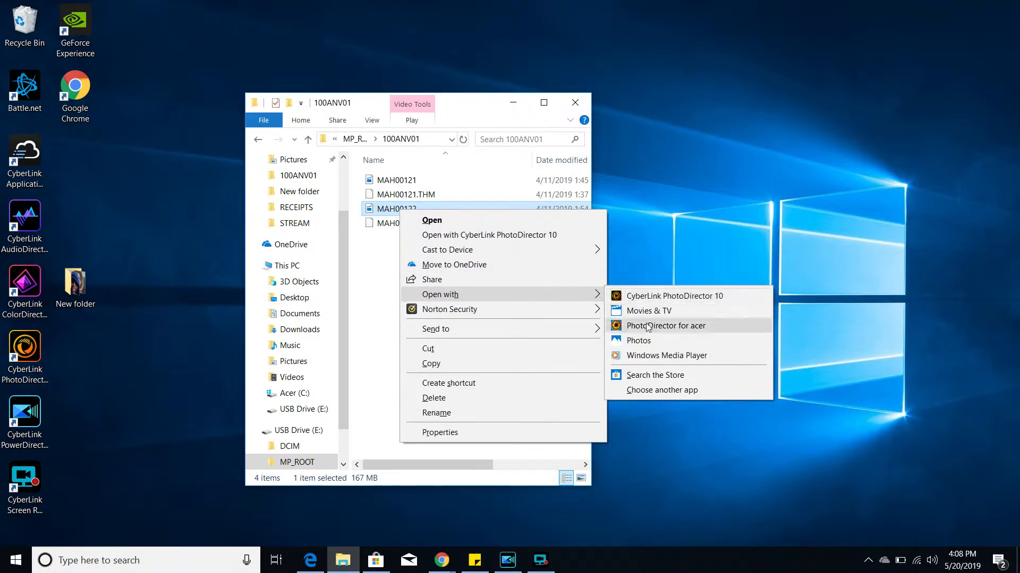
pyautogui.click(658, 356)
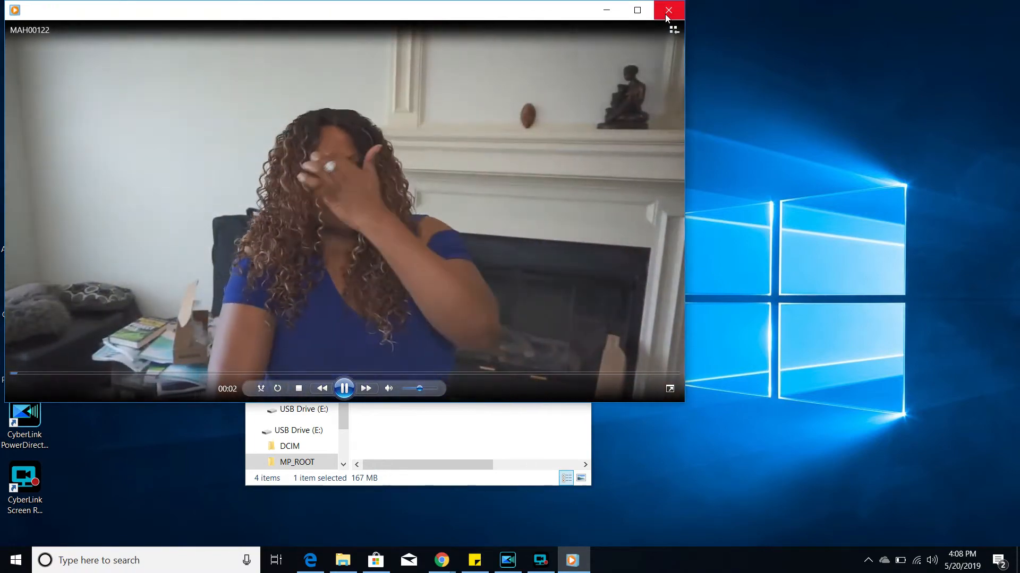
pyautogui.click(665, 13)
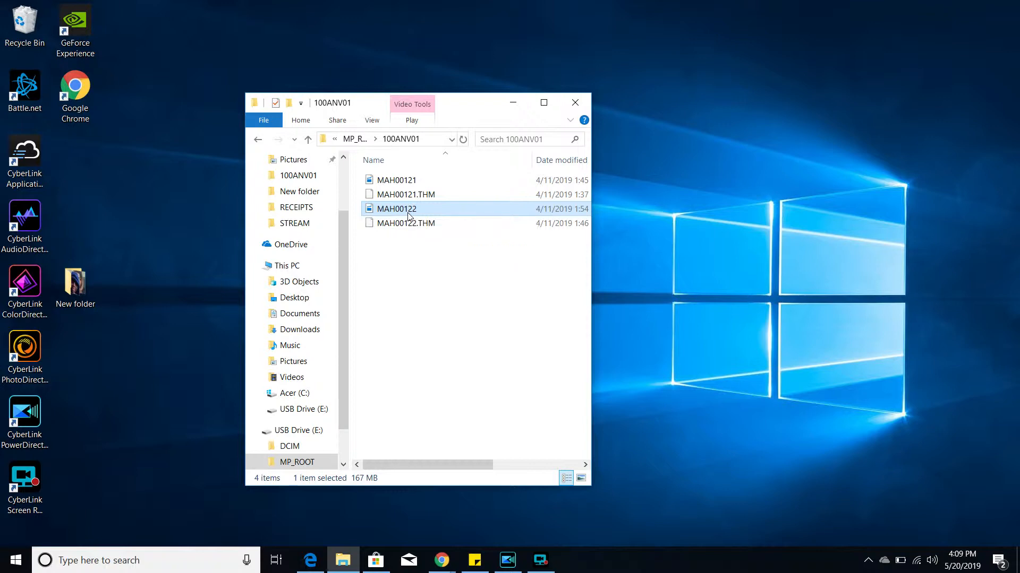
# Step: Reopen MAH00122 with Movies & TV, confirm it is still solid green, close it and bring up search
pyautogui.rightClick(408, 214)
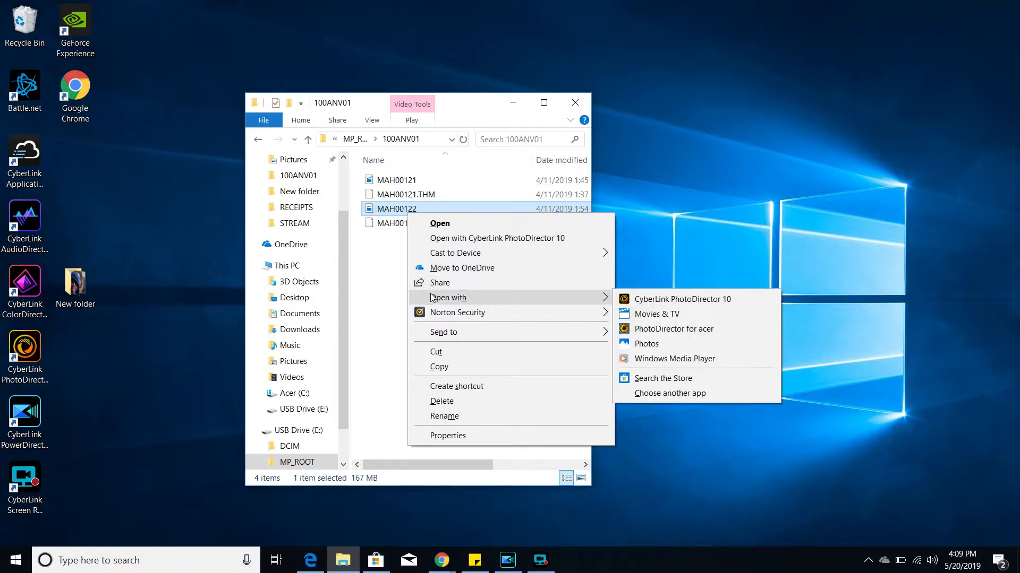
pyautogui.click(648, 316)
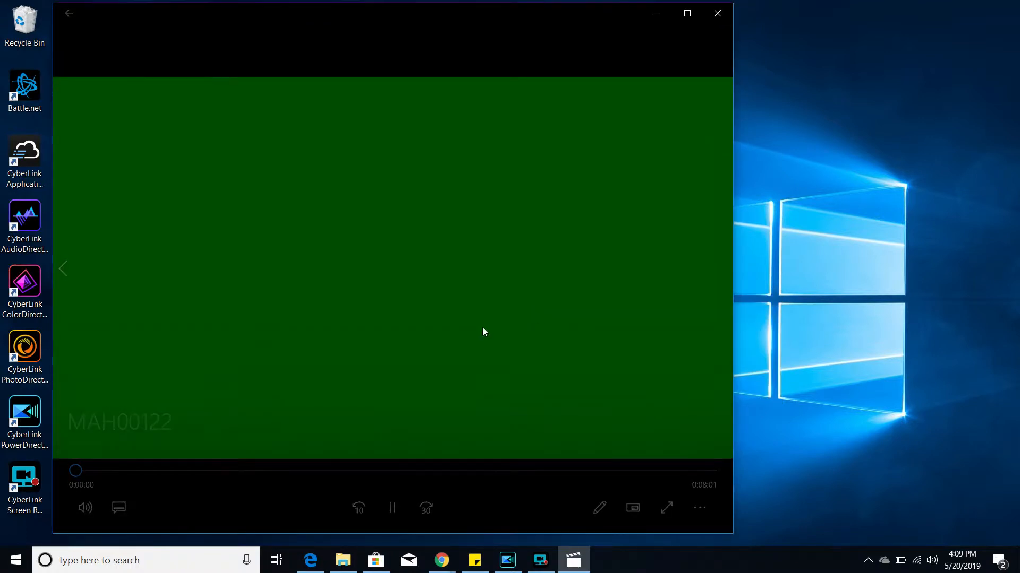
pyautogui.click(396, 512)
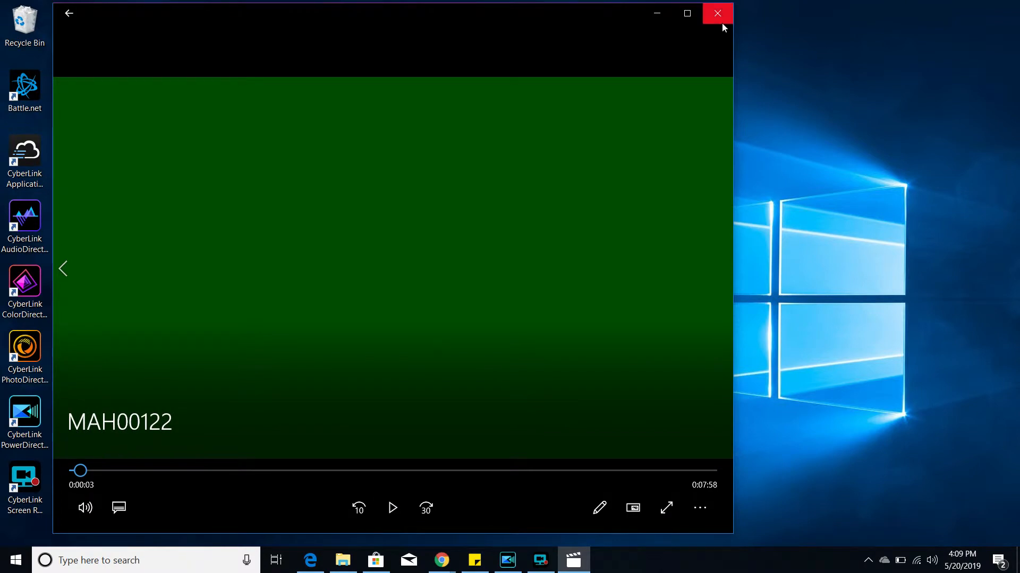
pyautogui.click(717, 13)
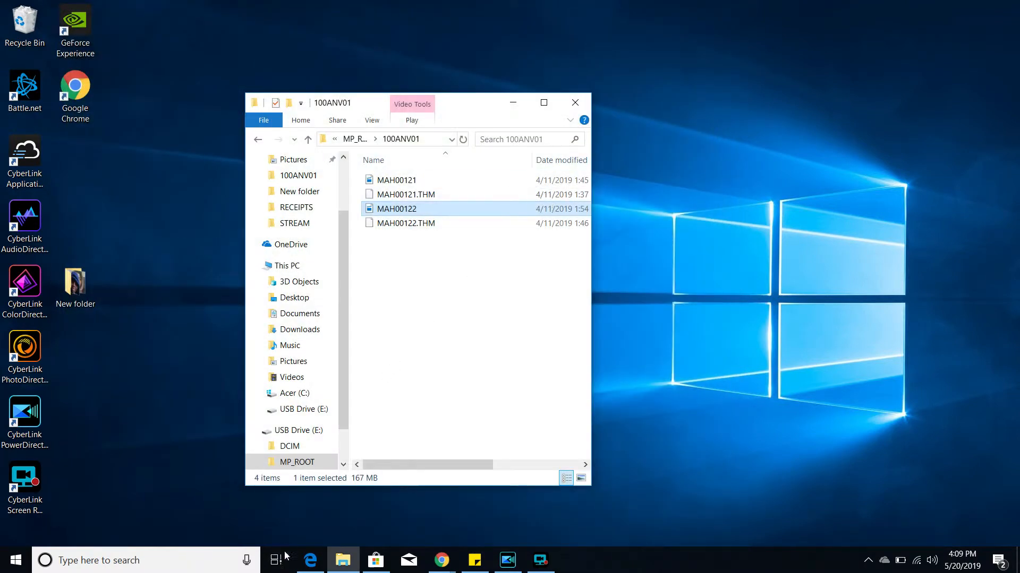
pyautogui.click(144, 560)
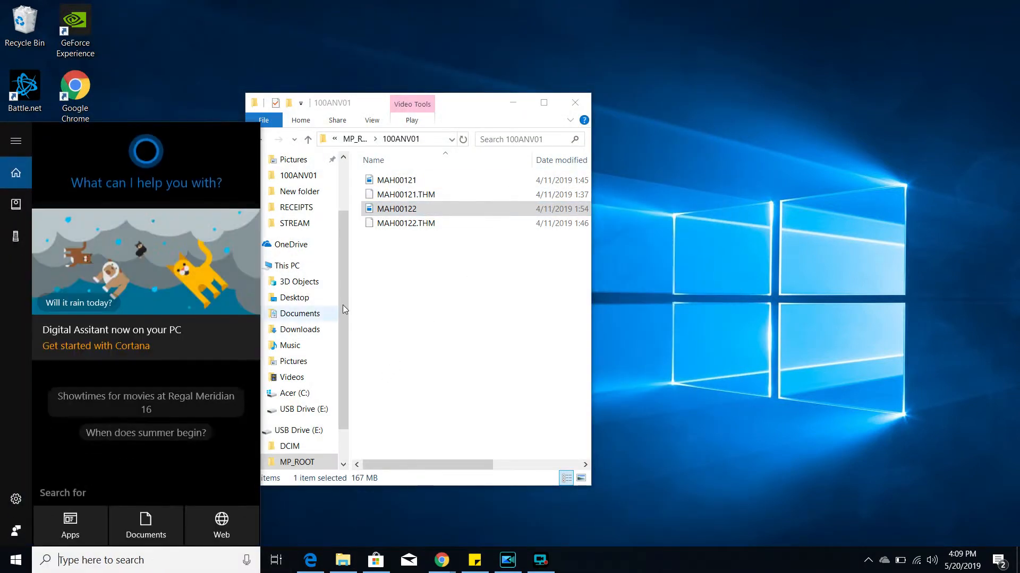
# Step: Search for 'display' and go to the Change display settings page
pyautogui.click(513, 103)
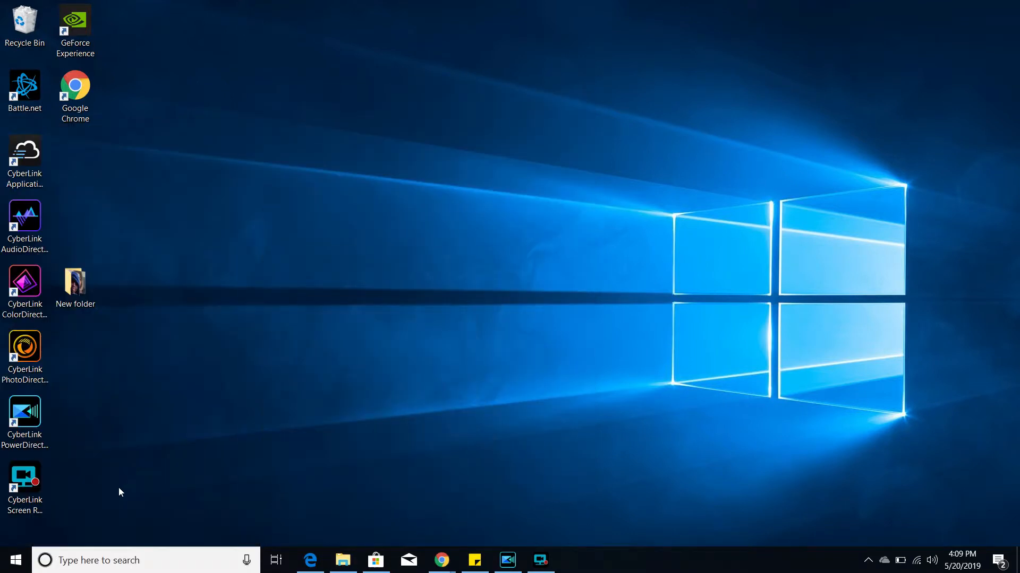
pyautogui.click(109, 560)
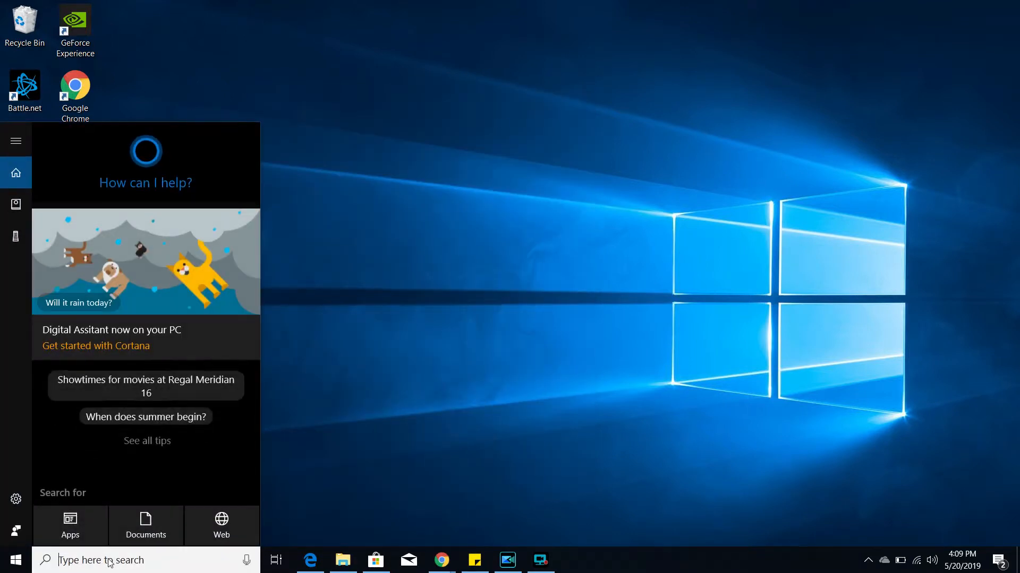
pyautogui.write('display')
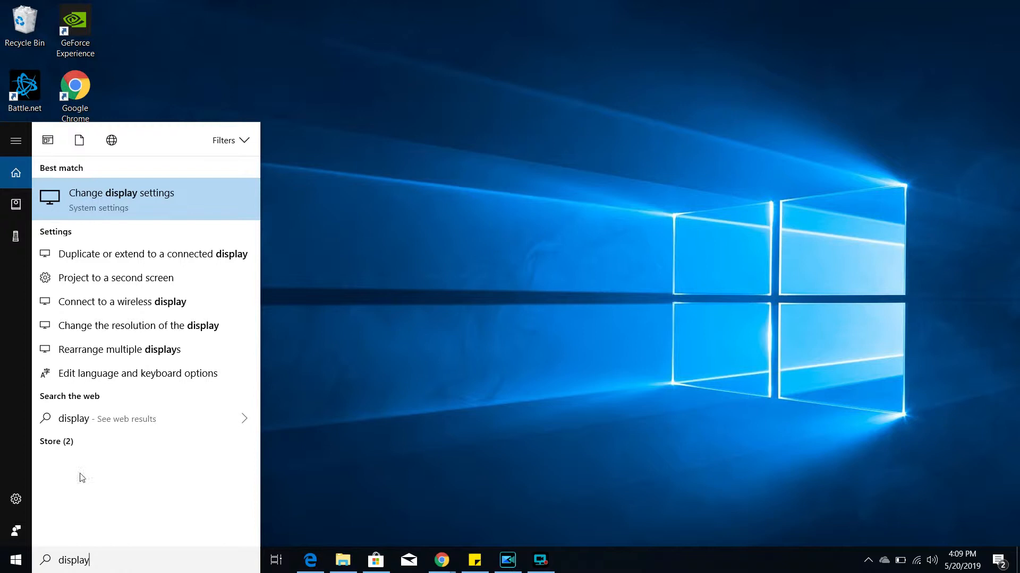
pyautogui.click(93, 208)
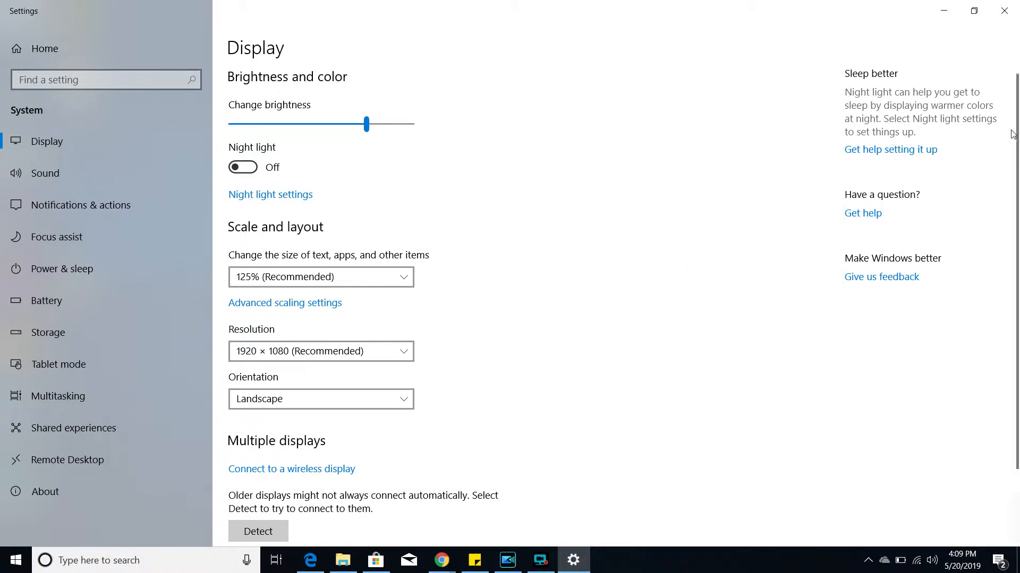
pyautogui.moveTo(1015, 79); pyautogui.dragTo(1016, 213)
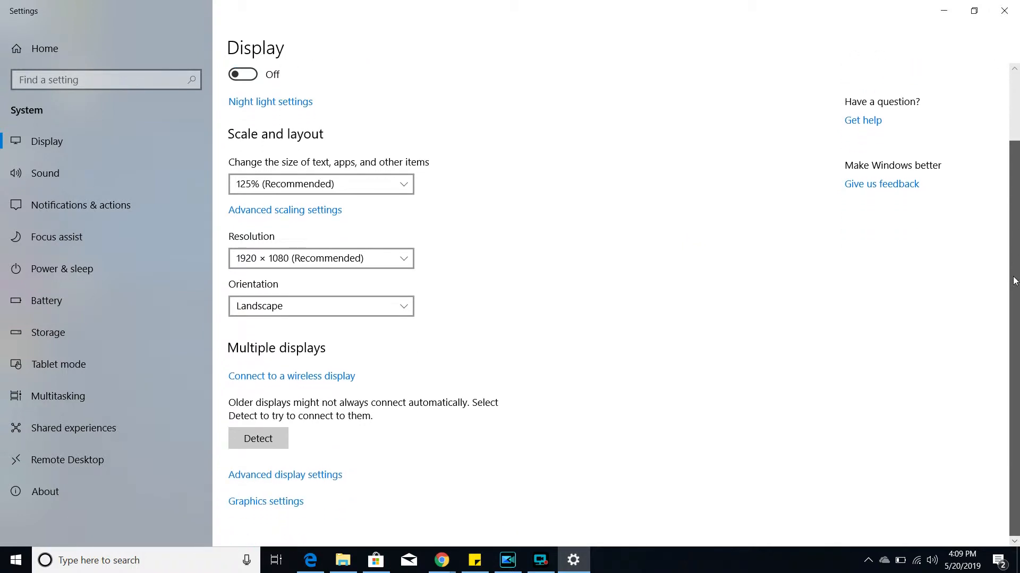
# Step: Go to Graphics settings and choose Universal app as the app type
pyautogui.click(258, 503)
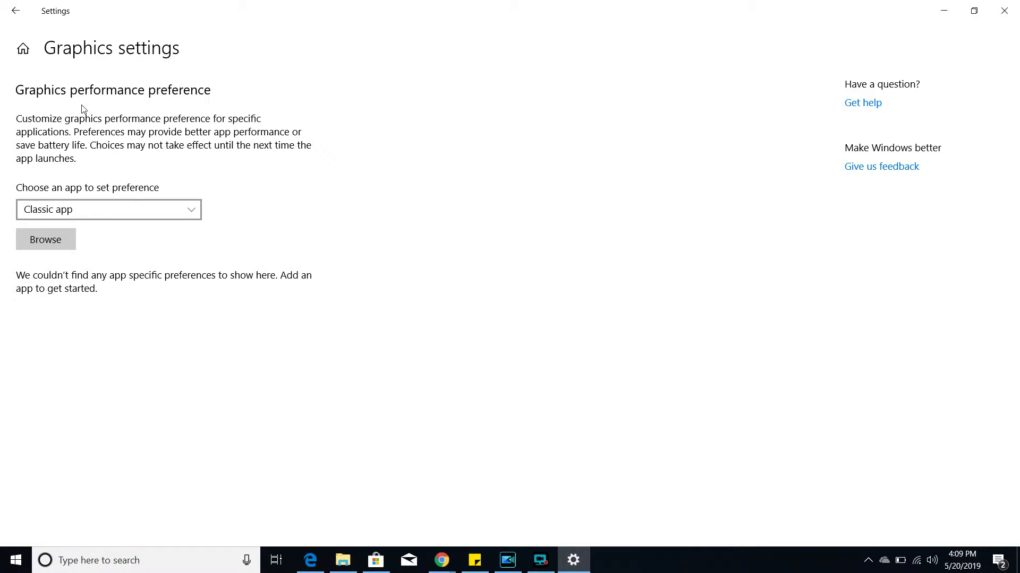
pyautogui.click(73, 213)
pyautogui.click(74, 212)
pyautogui.click(175, 211)
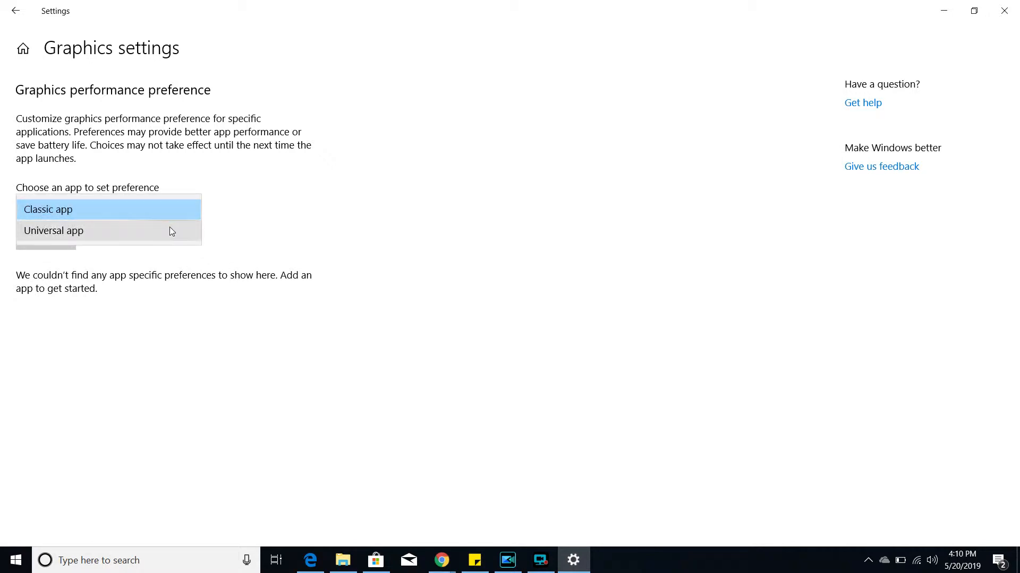
pyautogui.click(170, 229)
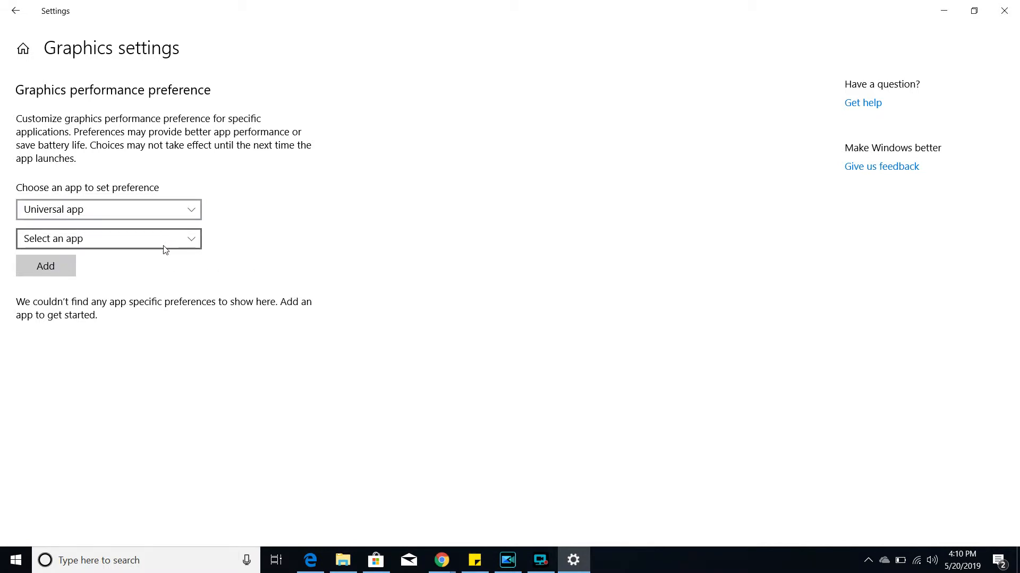
# Step: Add Movies & TV to the app-specific graphics preference list
pyautogui.click(164, 240)
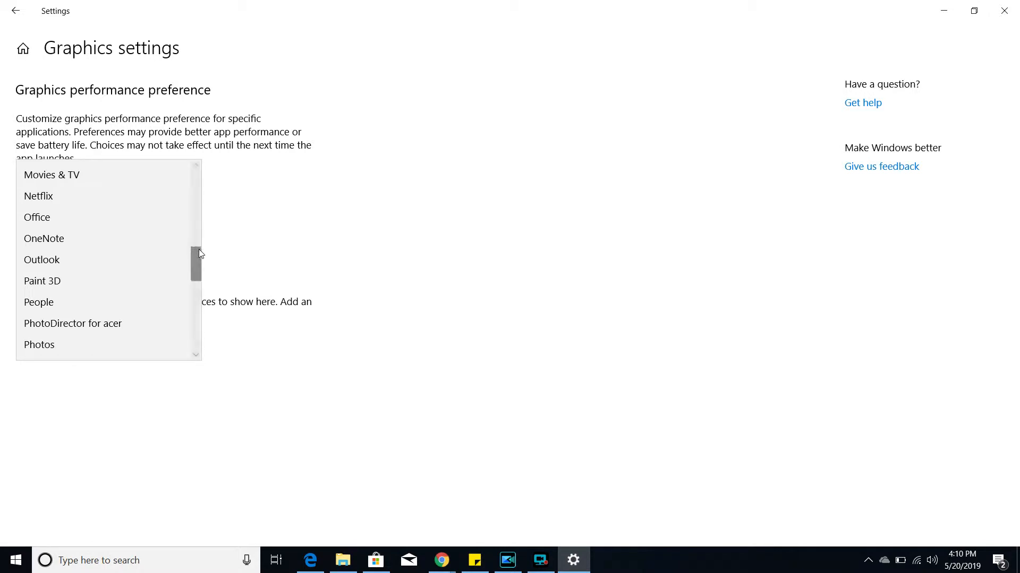
pyautogui.moveTo(198, 251)
pyautogui.mouseDown()
pyautogui.moveTo(187, 208)
pyautogui.moveTo(186, 229)
pyautogui.mouseUp()
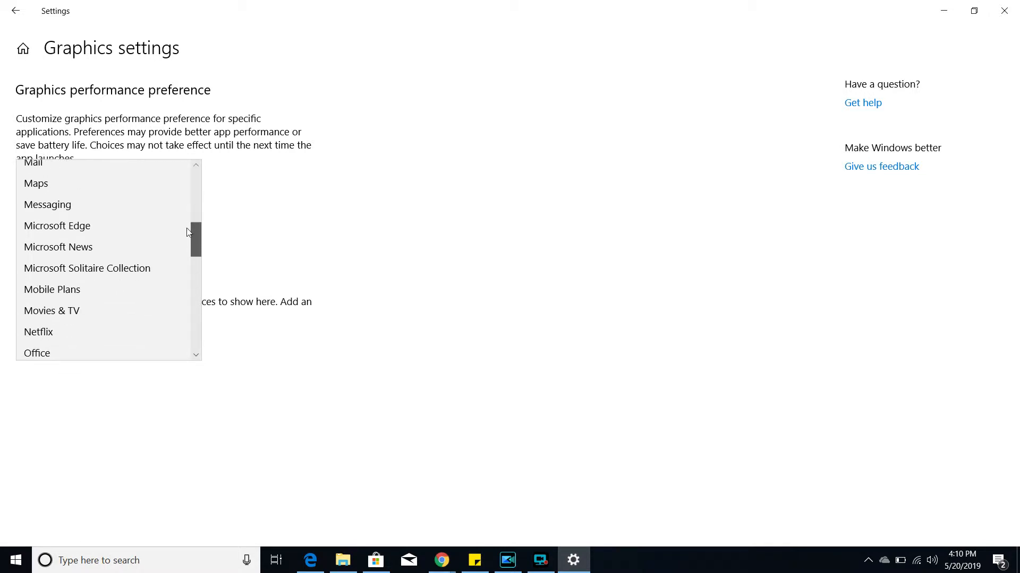
pyautogui.click(103, 302)
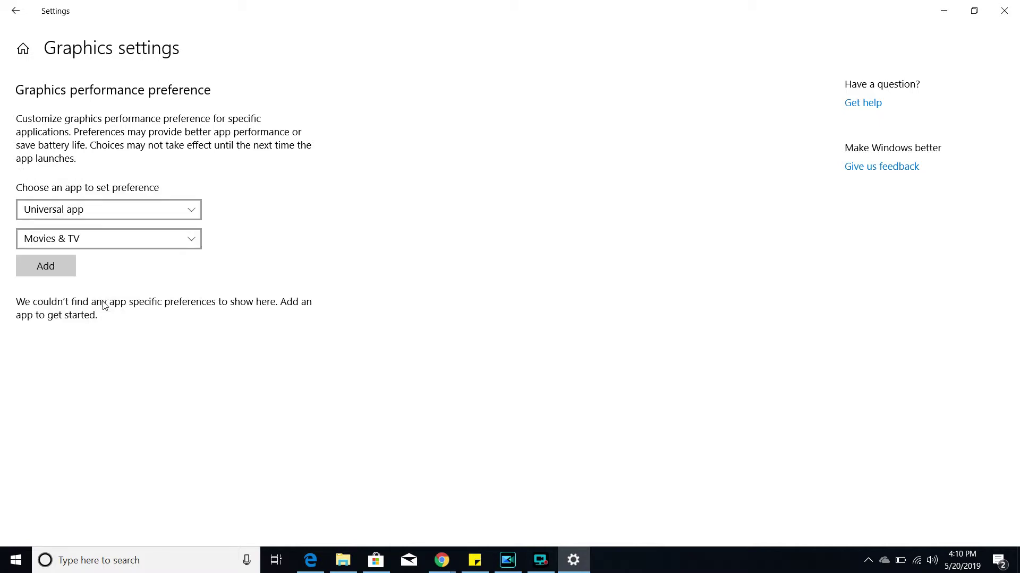
pyautogui.click(37, 263)
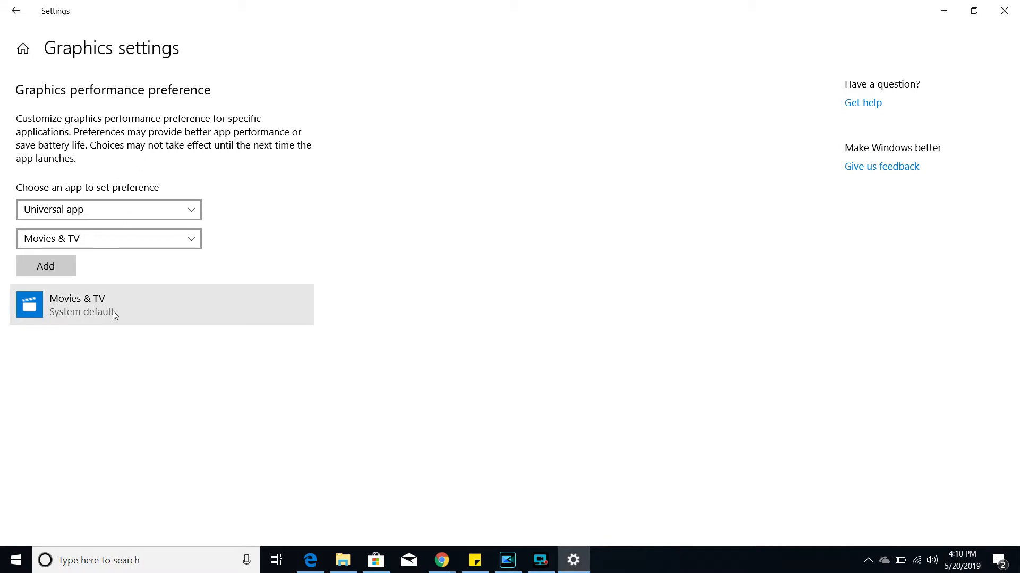
# Step: Set Movies & TV's graphics preference to Power saving and save it
pyautogui.click(137, 310)
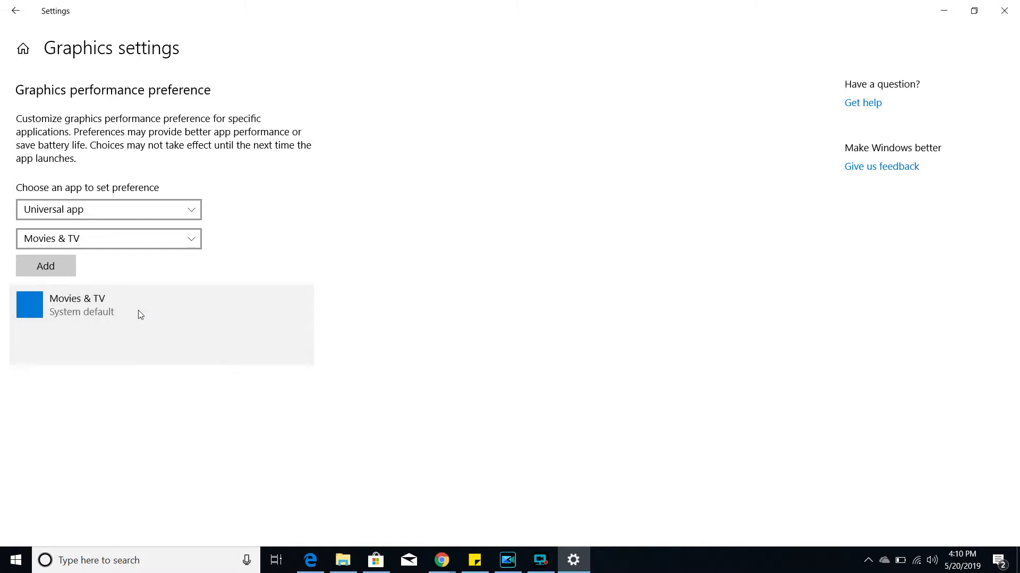
pyautogui.click(220, 350)
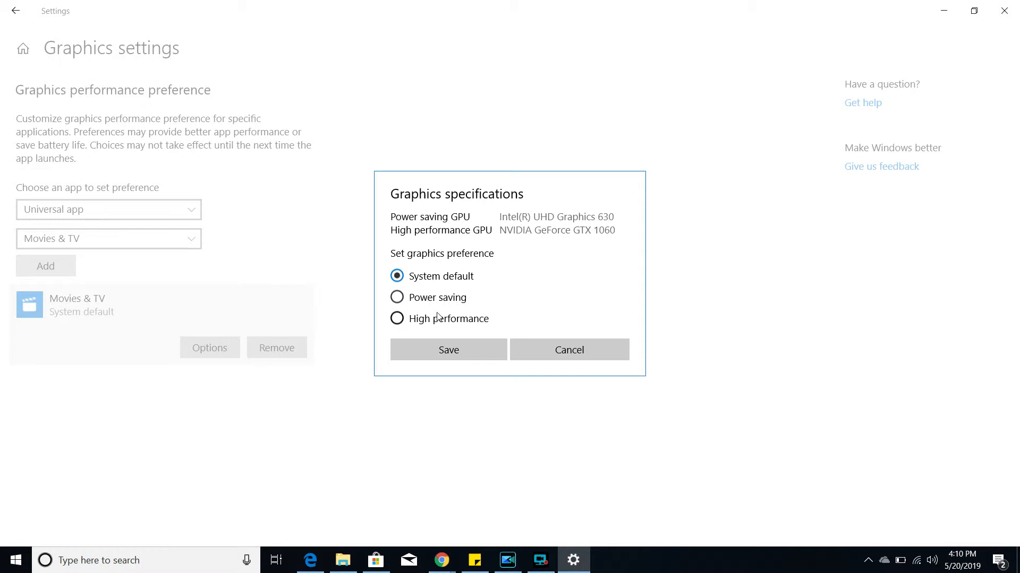
pyautogui.click(397, 297)
pyautogui.click(442, 347)
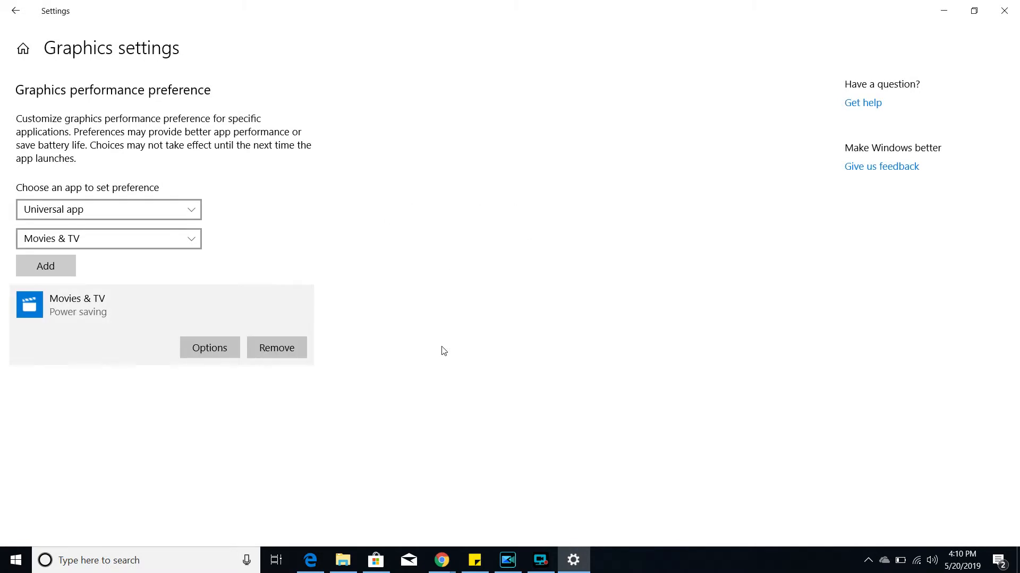
pyautogui.click(343, 560)
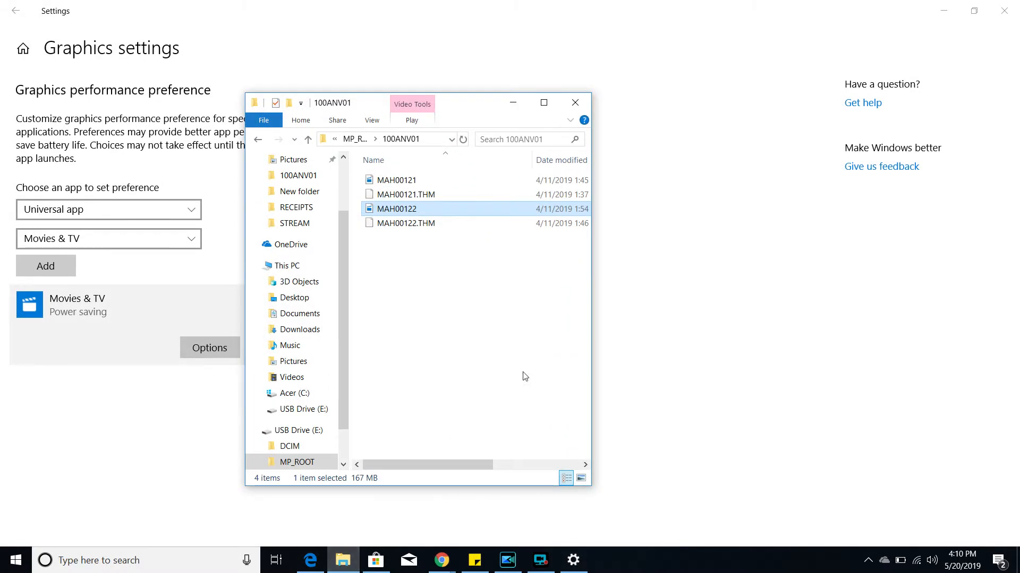
pyautogui.click(396, 209)
pyautogui.click(404, 211)
pyautogui.doubleClick(368, 212)
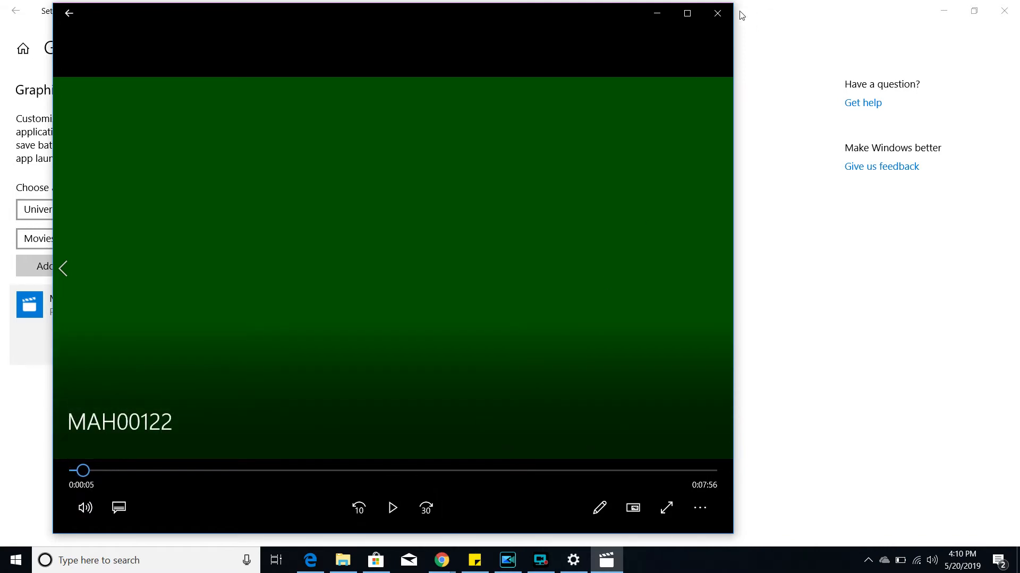
pyautogui.click(717, 14)
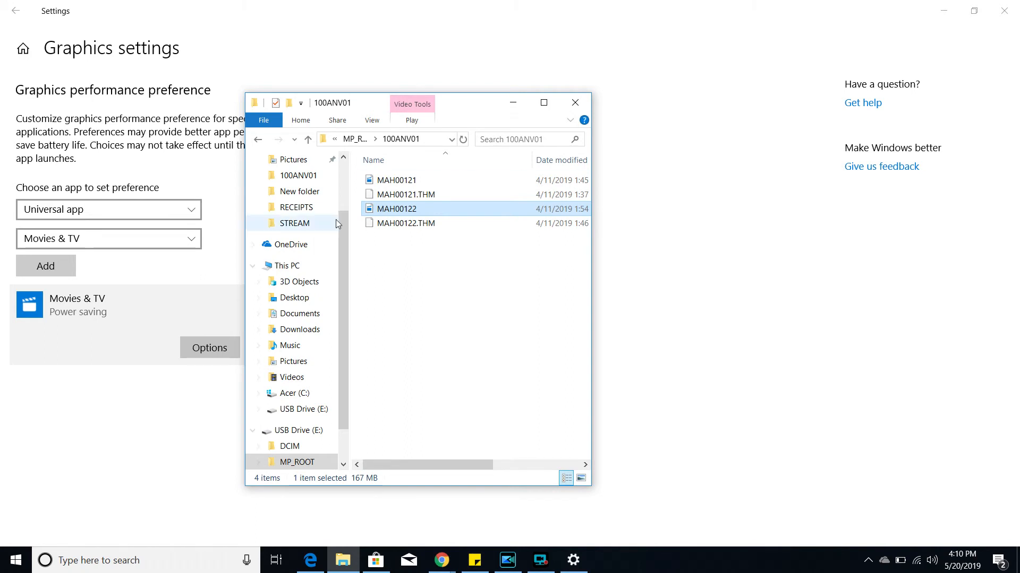
# Step: Change Movies & TV's graphics preference to High performance and save it
pyautogui.click(160, 285)
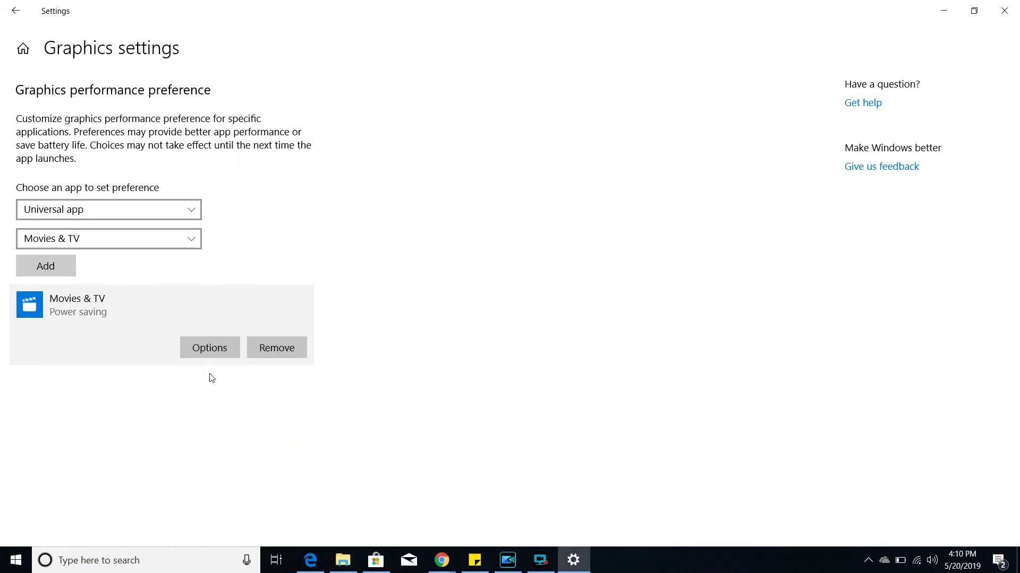
pyautogui.click(209, 350)
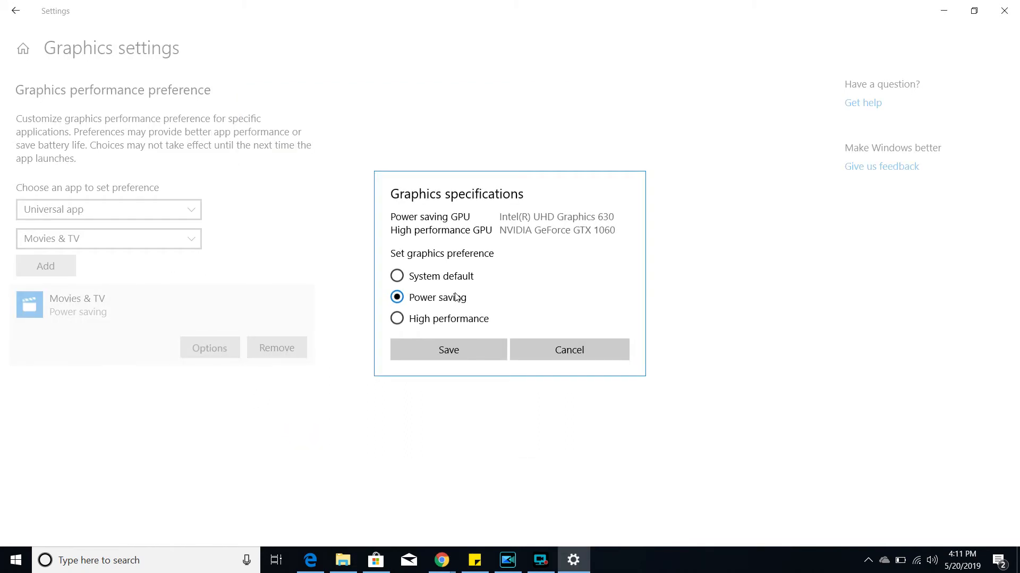
pyautogui.click(397, 318)
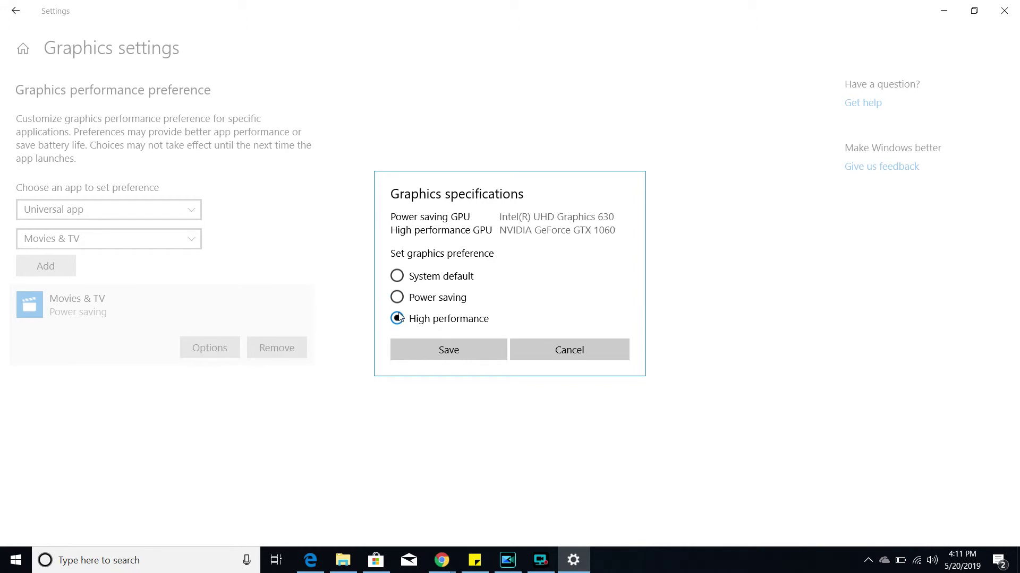
pyautogui.click(433, 355)
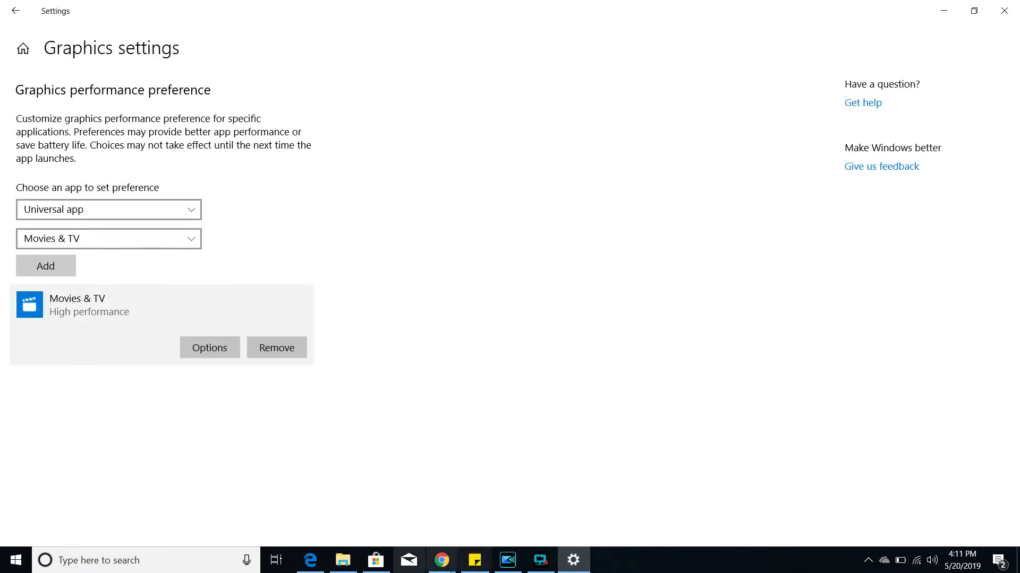
# Step: Play MAH00122 again to verify it now shows real footage, then close the player
pyautogui.click(342, 560)
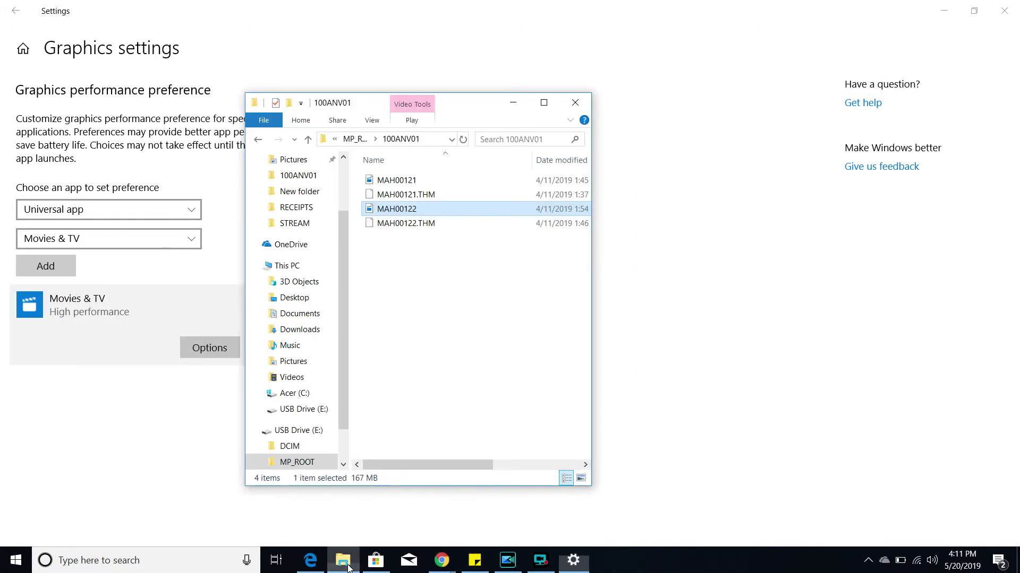
pyautogui.click(393, 213)
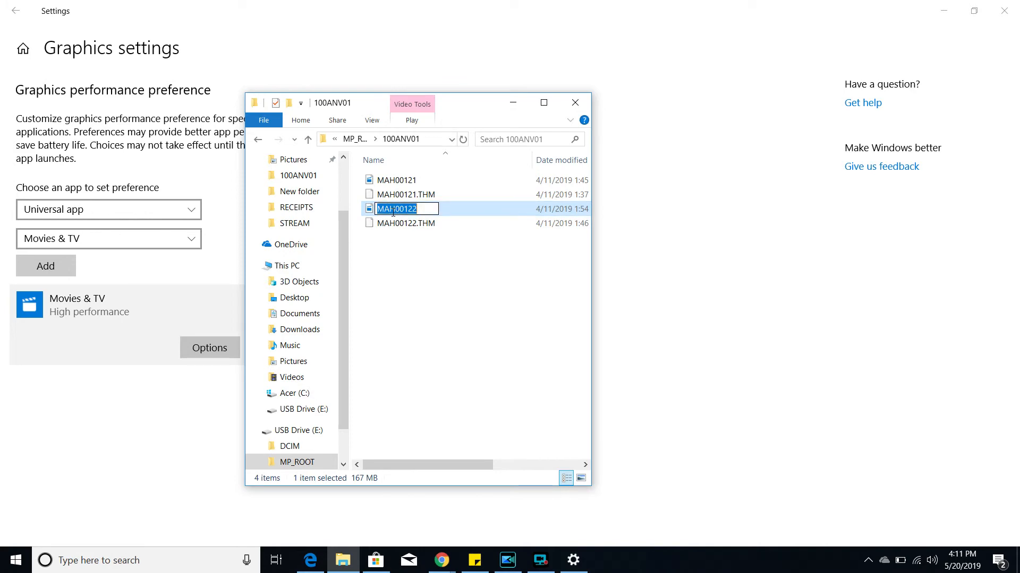
pyautogui.doubleClick(376, 212)
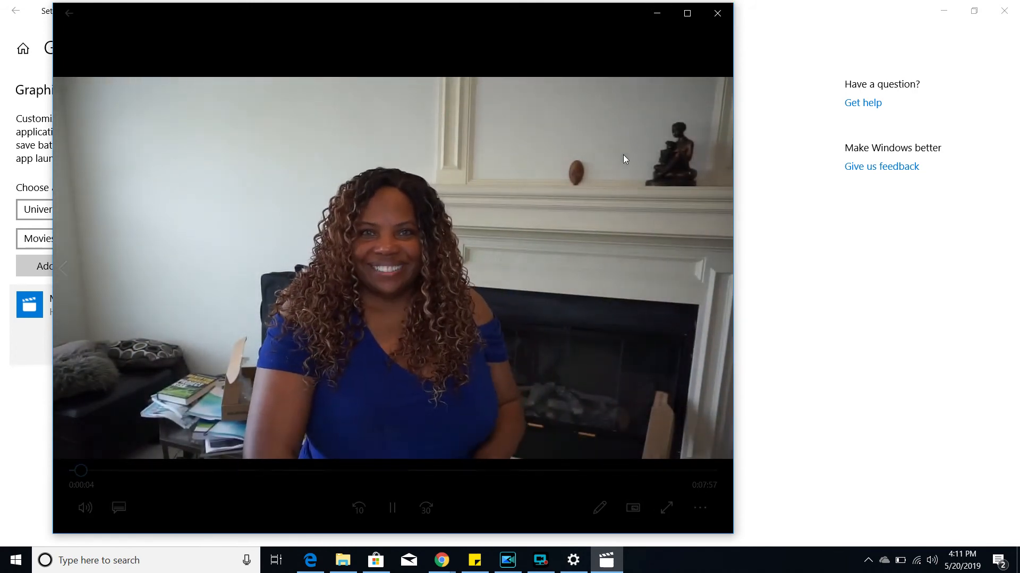
pyautogui.click(717, 13)
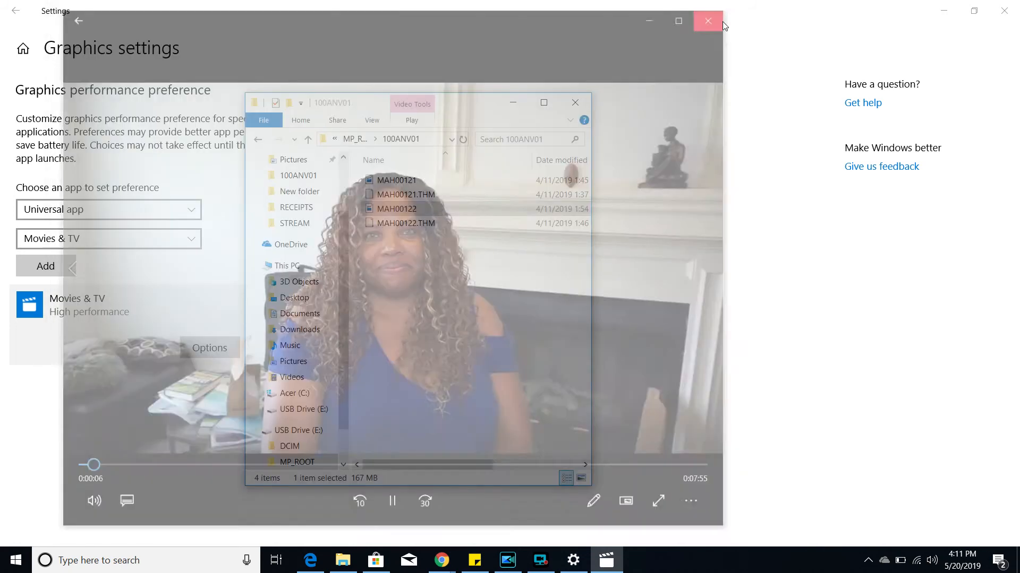
pyautogui.click(102, 413)
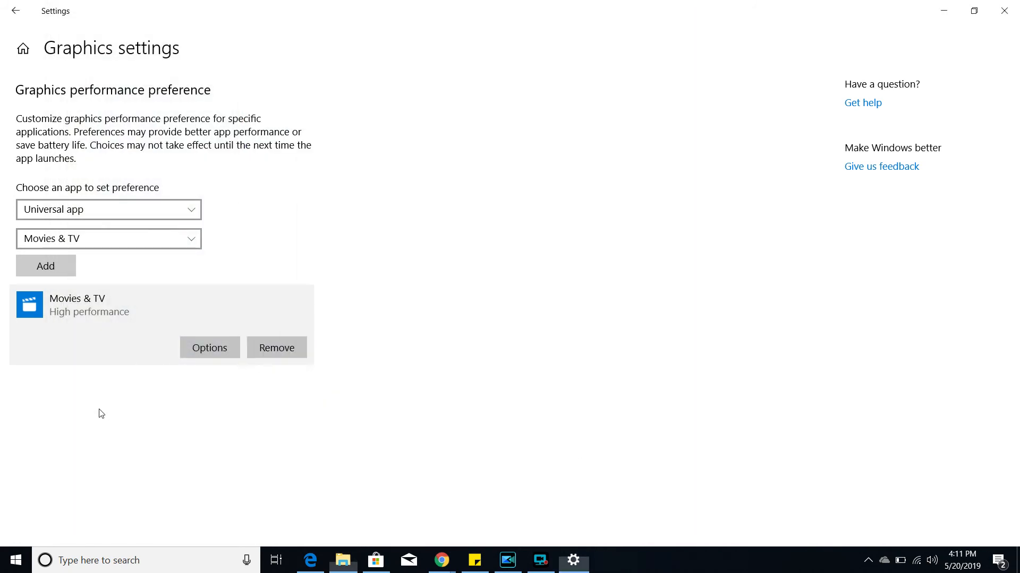
# Step: Browse the app list without changing it, then close Settings with Movies & TV left at High performance
pyautogui.click(109, 238)
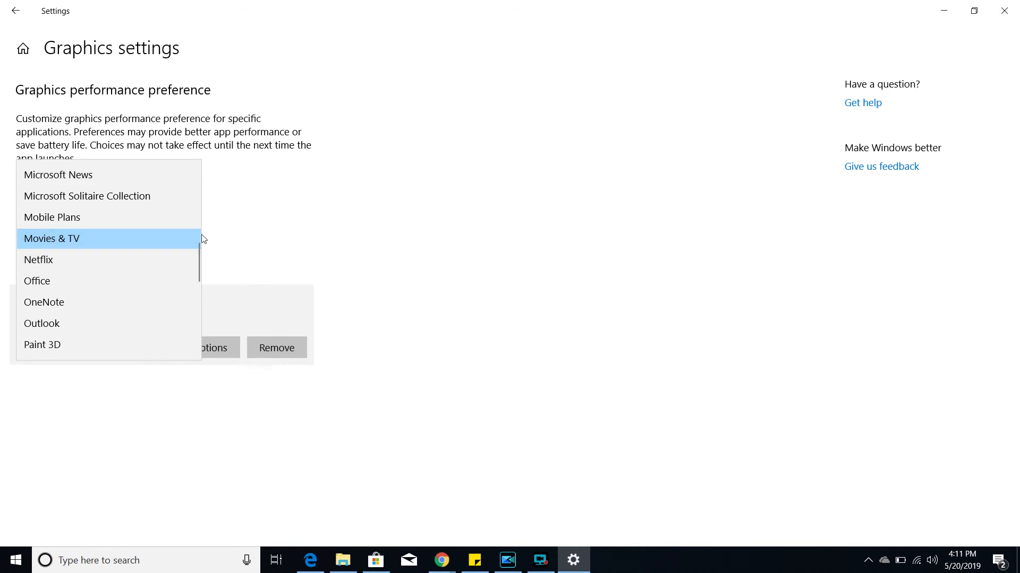
pyautogui.moveTo(198, 261)
pyautogui.mouseDown()
pyautogui.moveTo(194, 351)
pyautogui.moveTo(204, 191)
pyautogui.mouseUp()
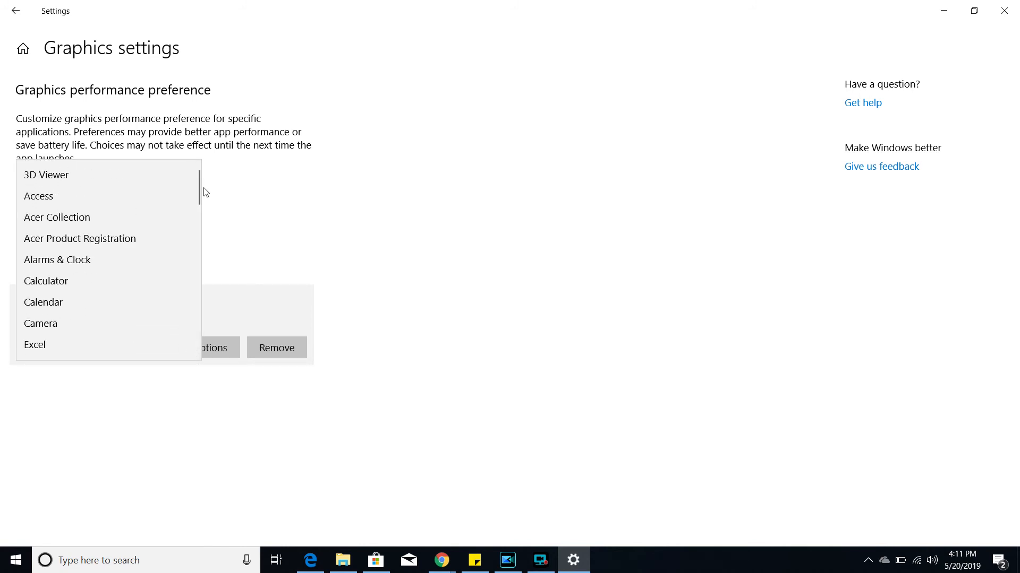
pyautogui.click(269, 271)
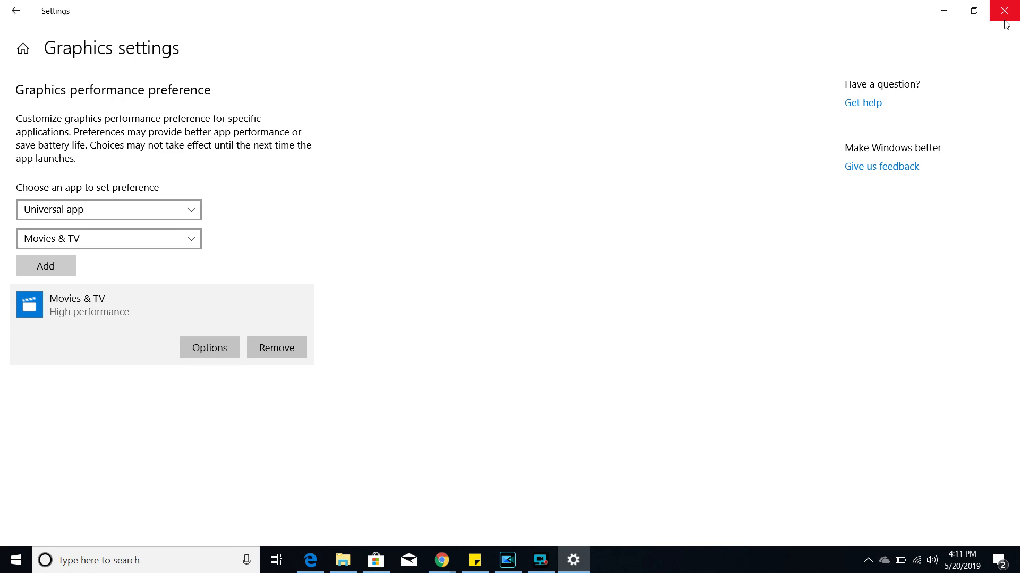
pyautogui.click(1003, 11)
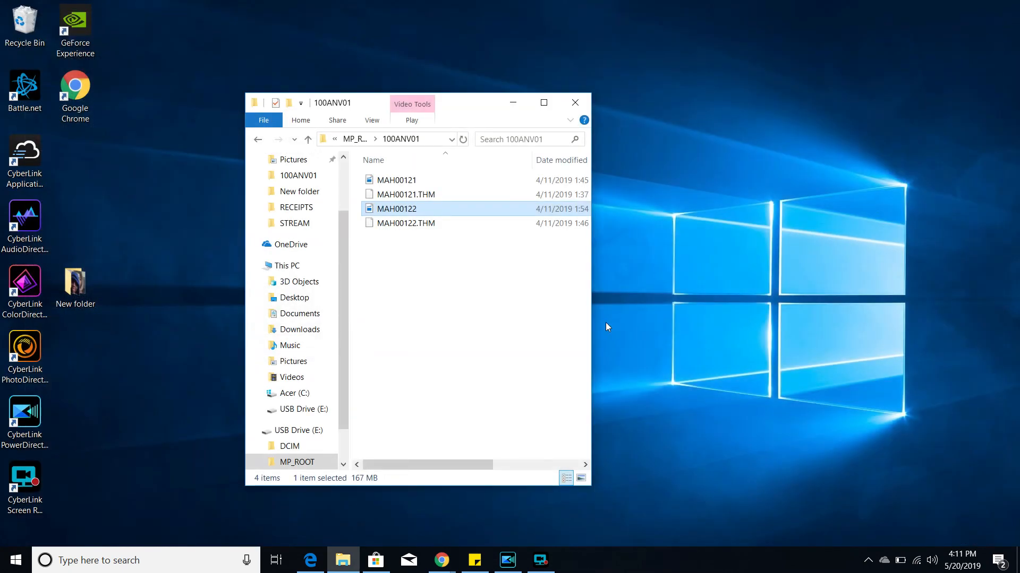